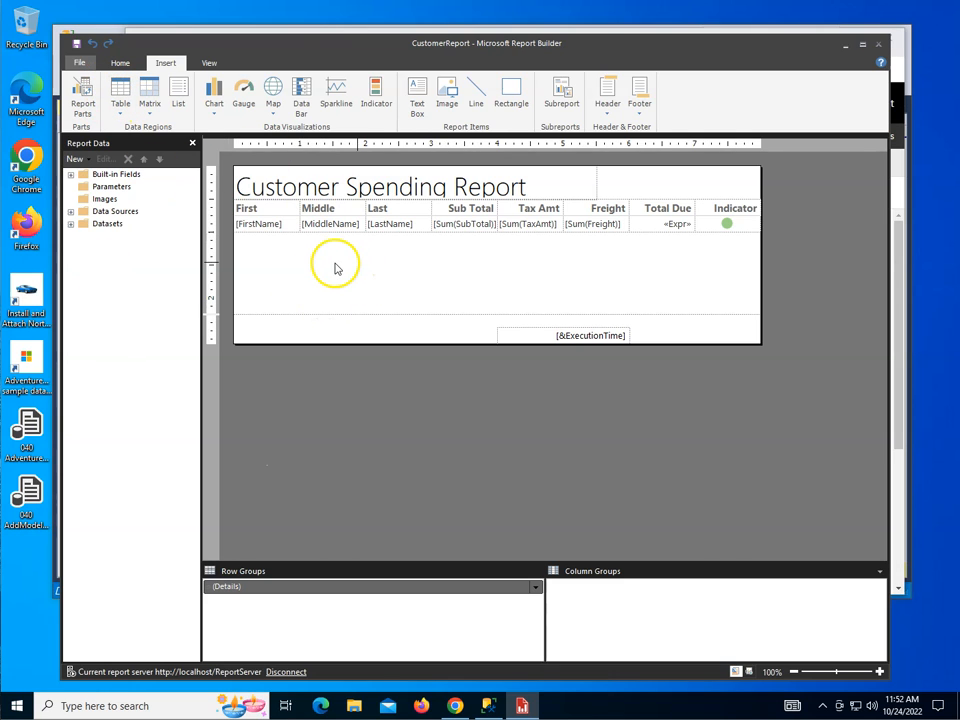
Start the chart wizard using the existing DataSet1 and choose the Column chart type
click(80, 64)
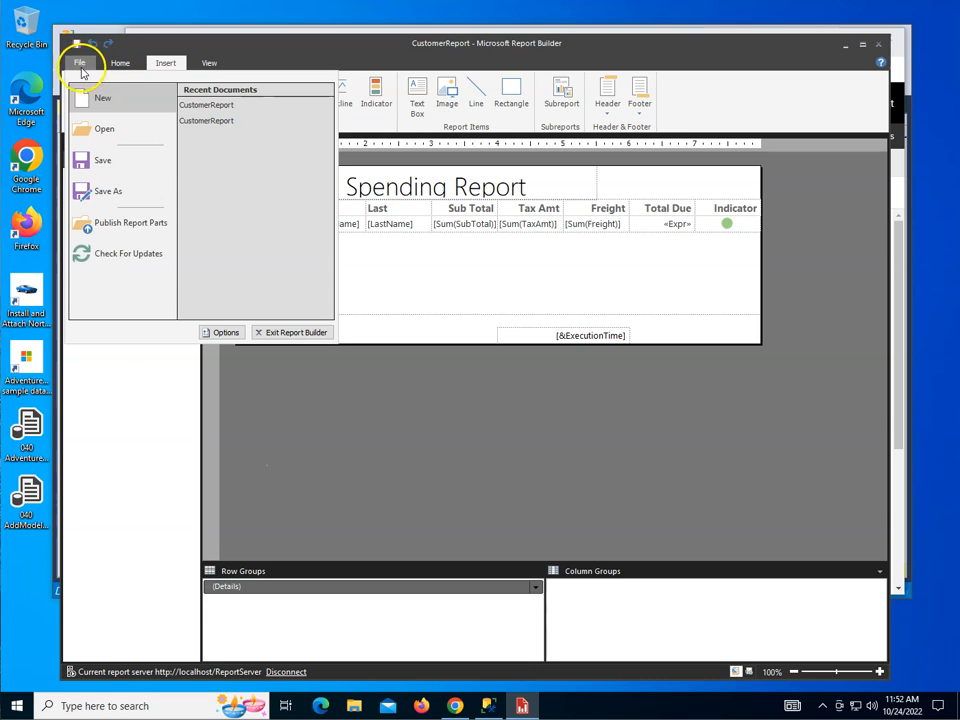
click(125, 69)
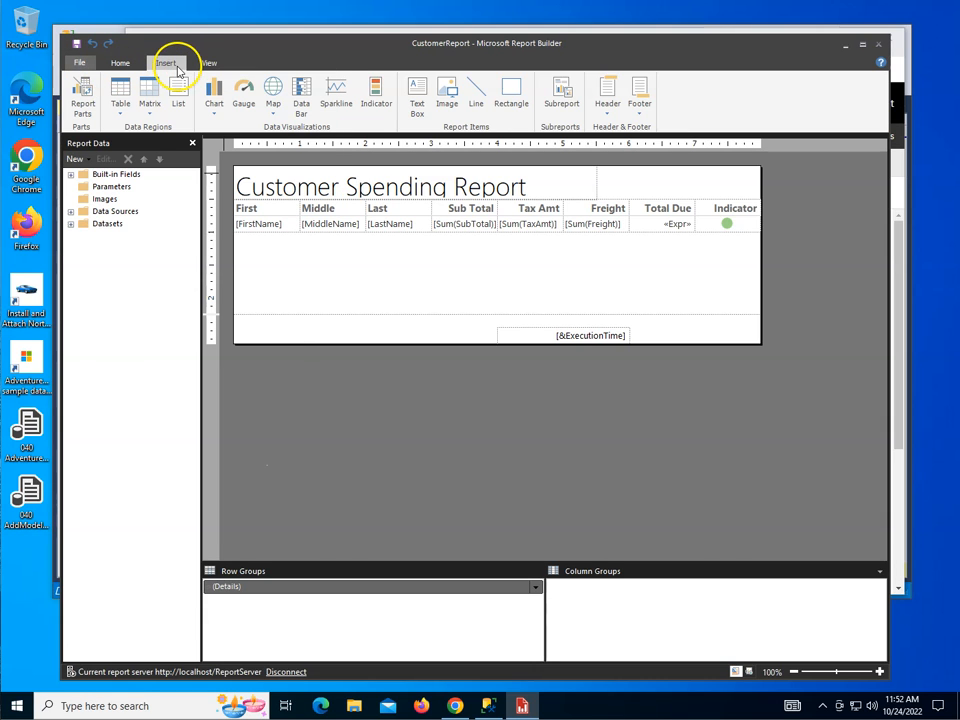
click(214, 105)
click(255, 131)
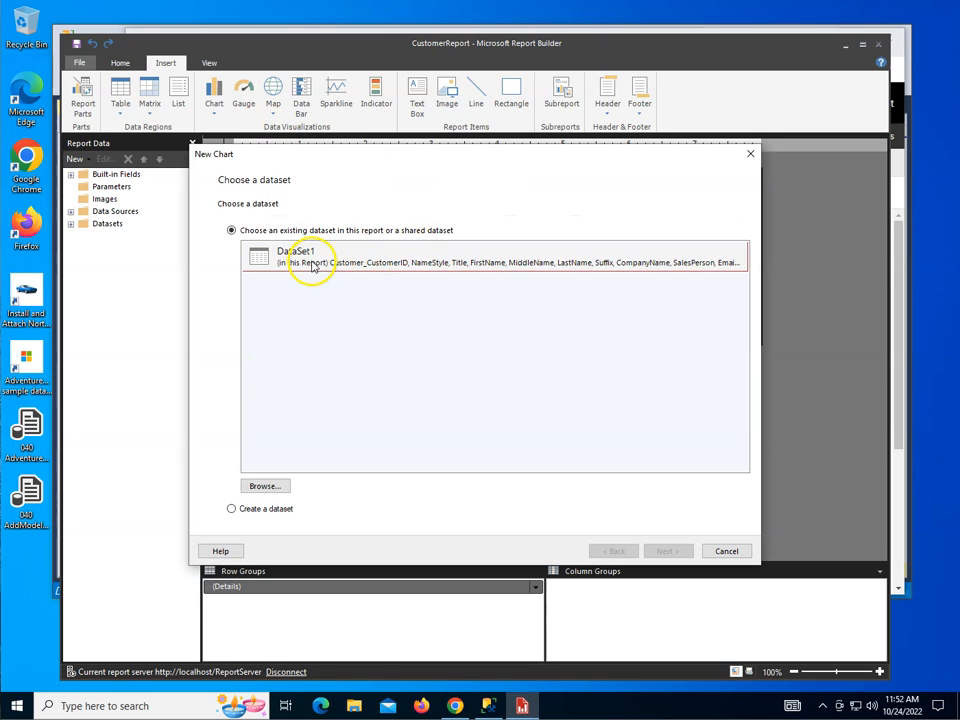
click(311, 265)
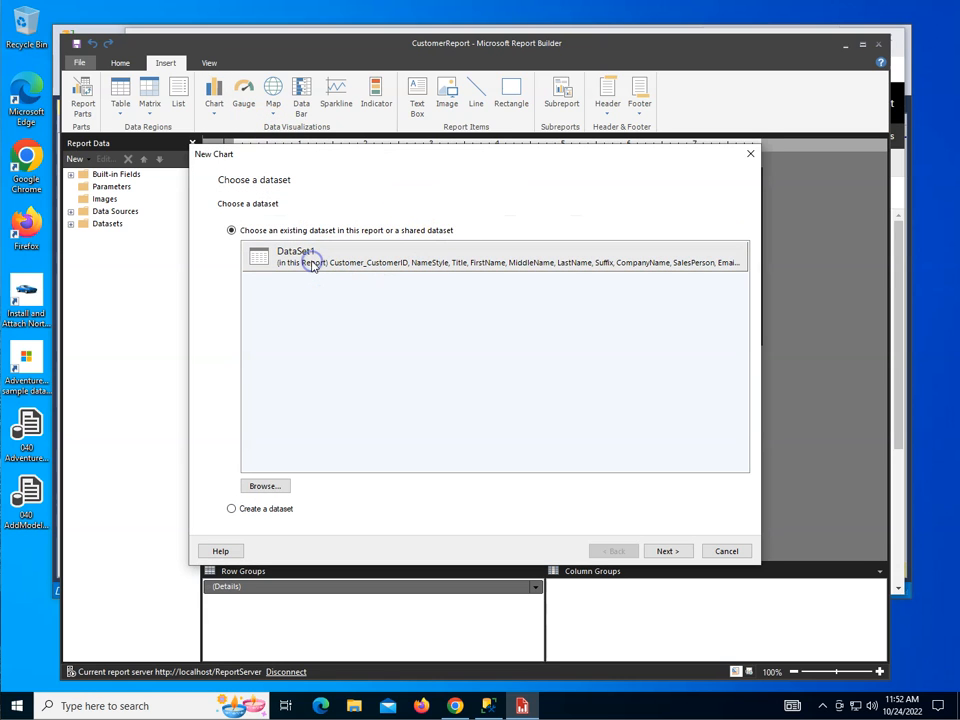
click(667, 551)
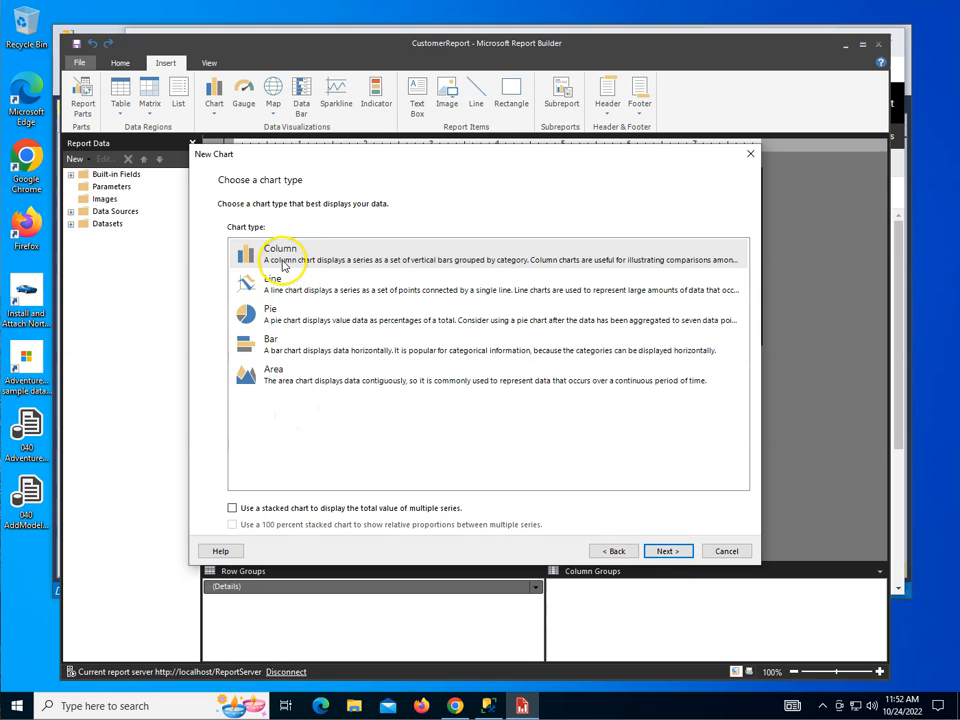
click(675, 552)
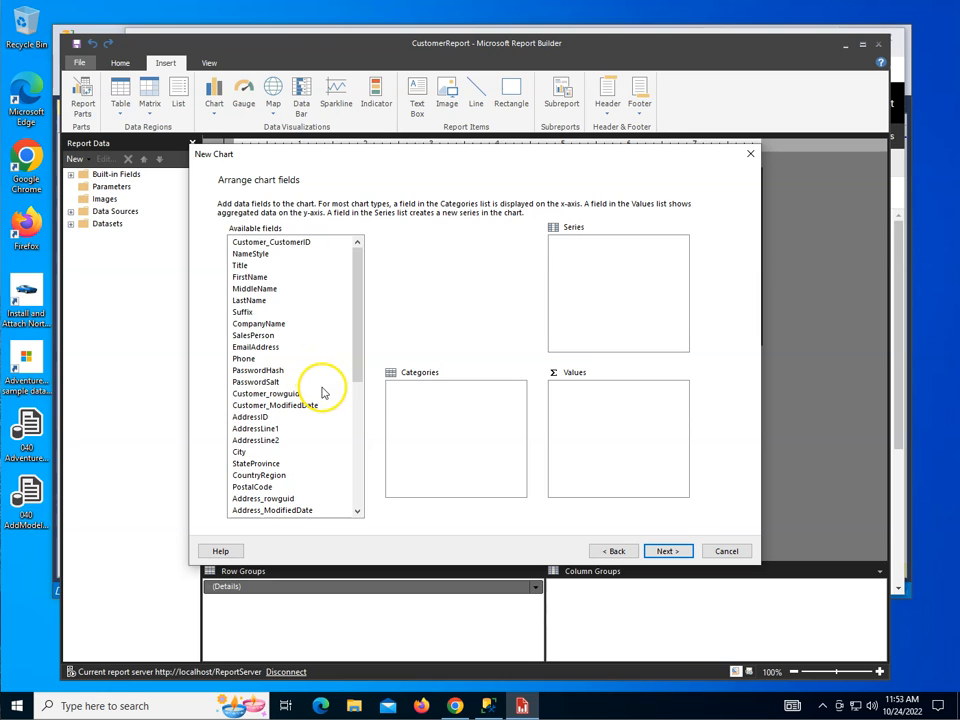
Add StateProvince as the chart's category and the sum of TotalDue as its value, and proceed to the preview
double_click(265, 464)
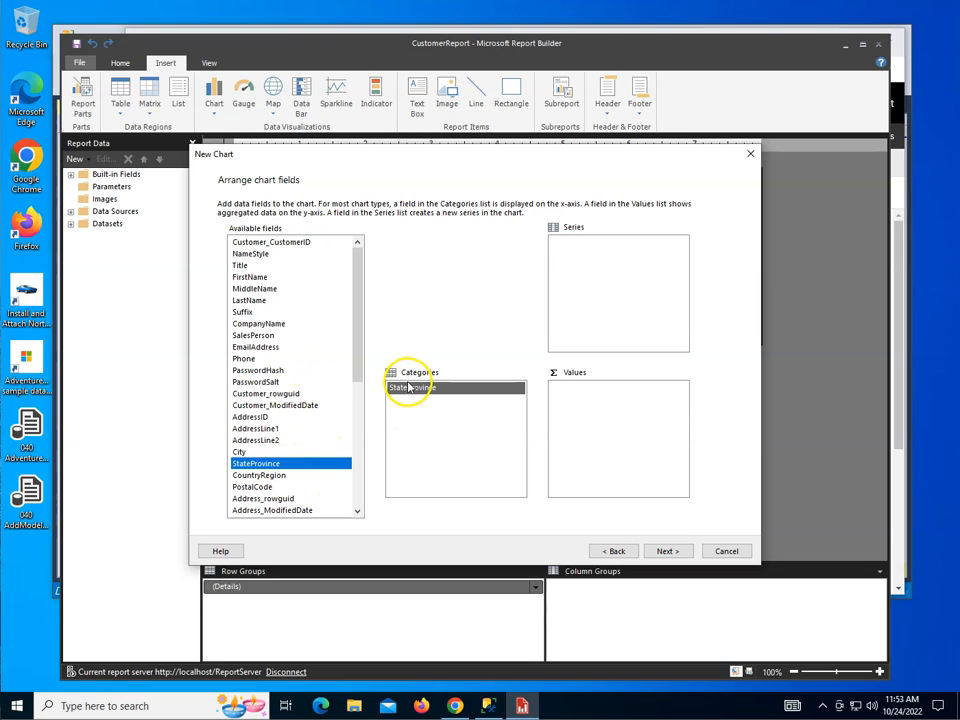
drag(359, 367, 372, 497)
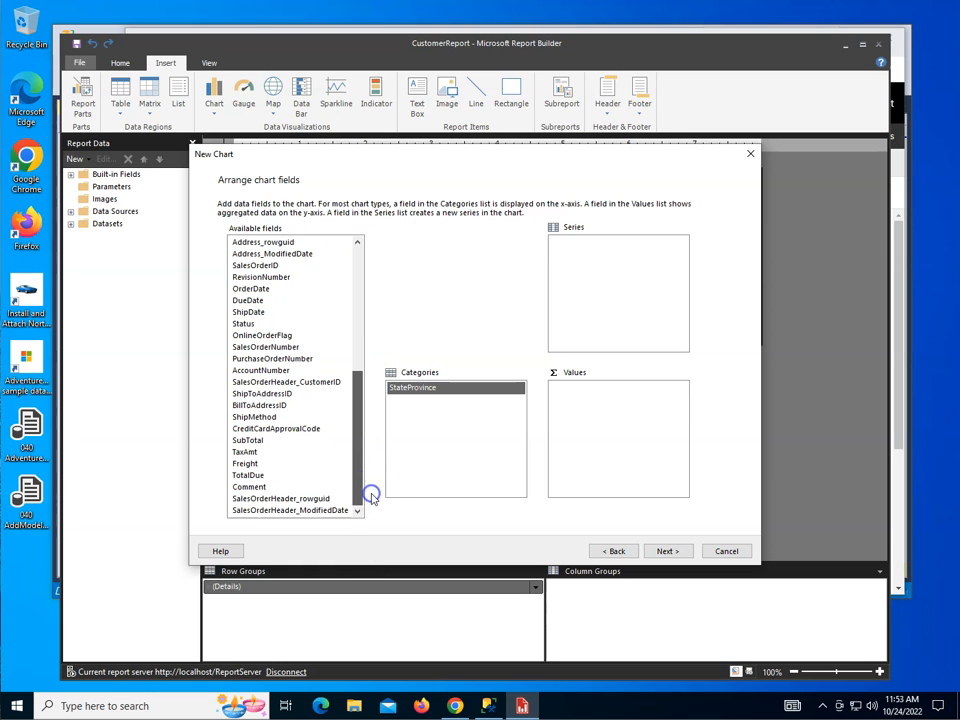
double_click(248, 475)
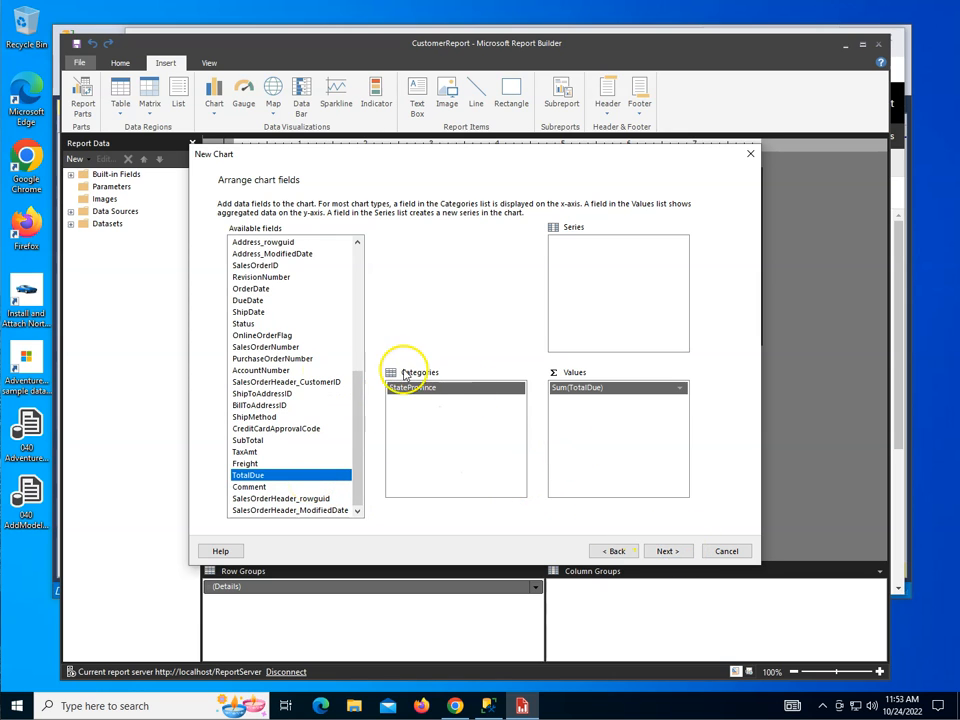
click(668, 551)
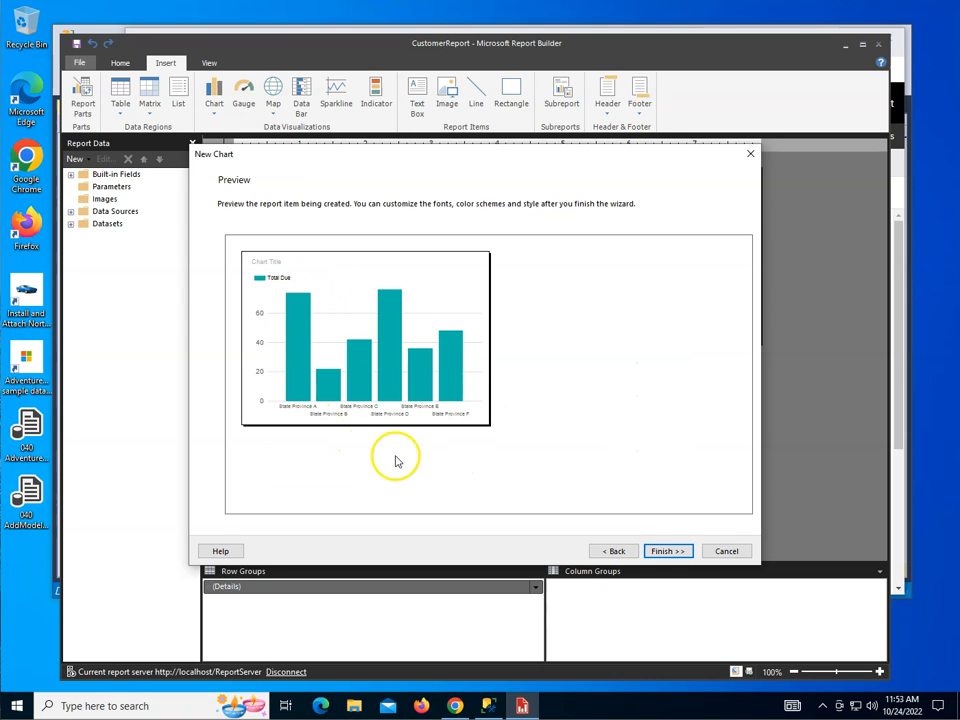
Finish the chart wizard and move the inserted column chart below the customer table
click(670, 552)
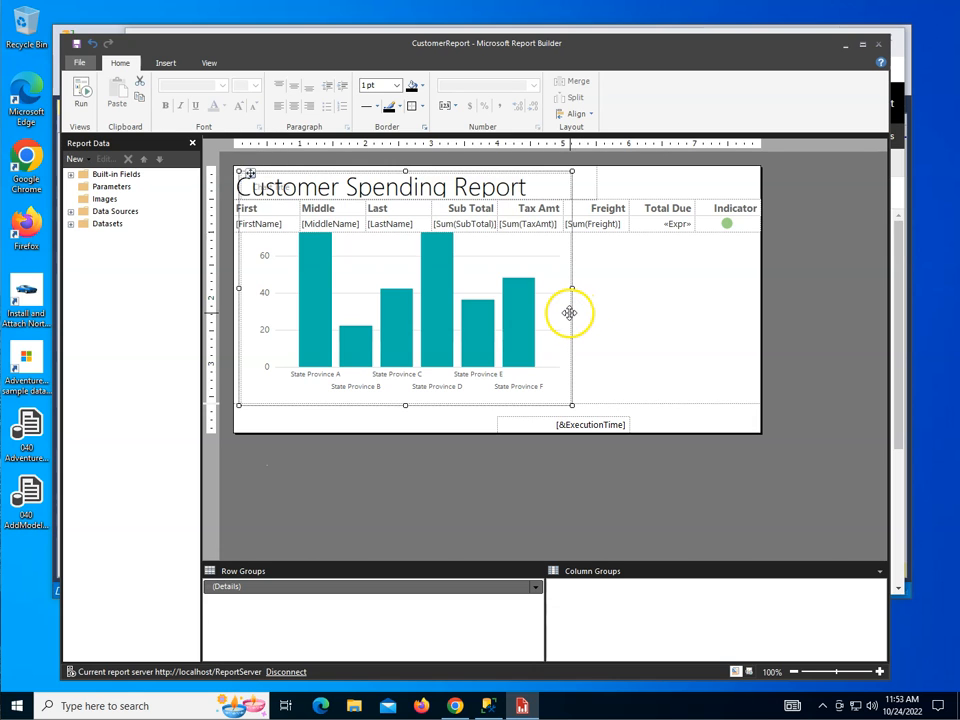
drag(570, 313, 566, 388)
click(643, 321)
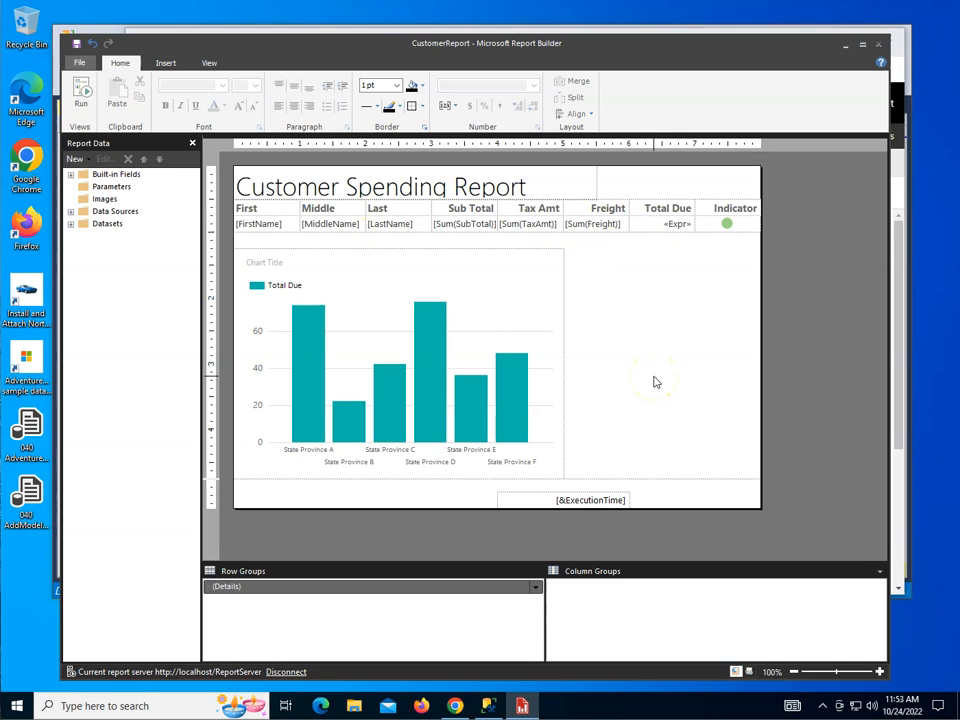
Run the report and examine the chart at its end, including the tooltips of the England and California bars
click(82, 92)
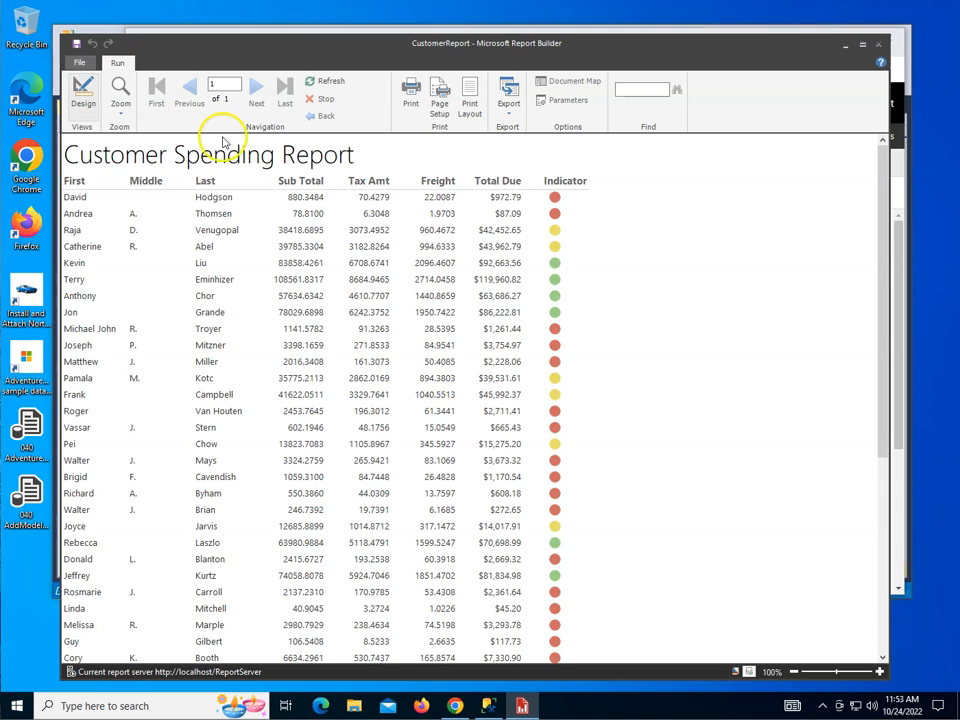
scroll(571, 330, down, 5)
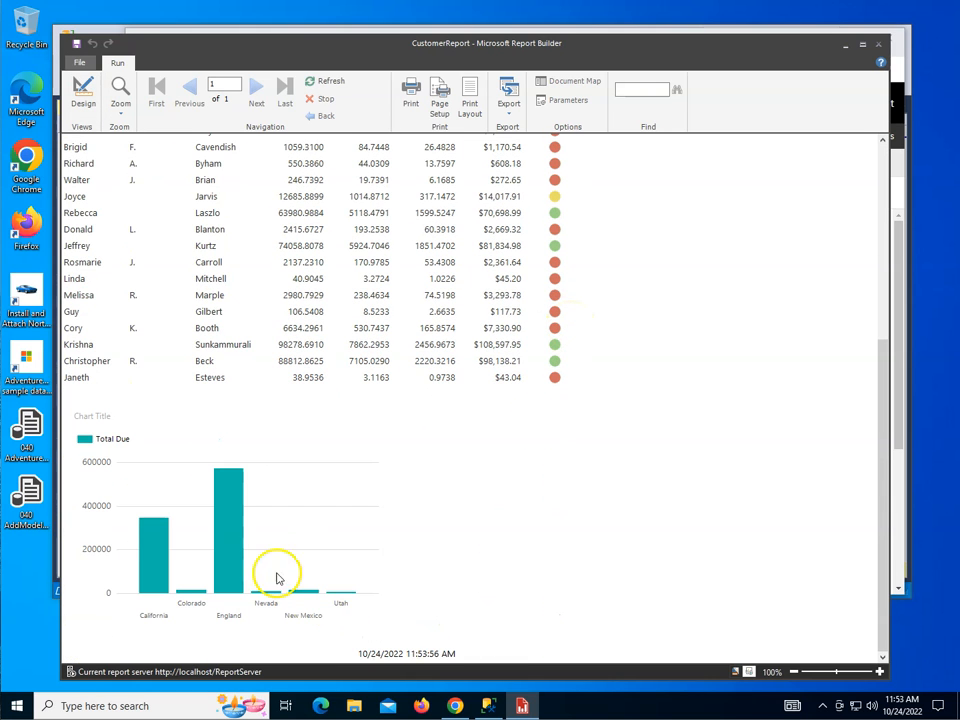
mouse_move(226, 570)
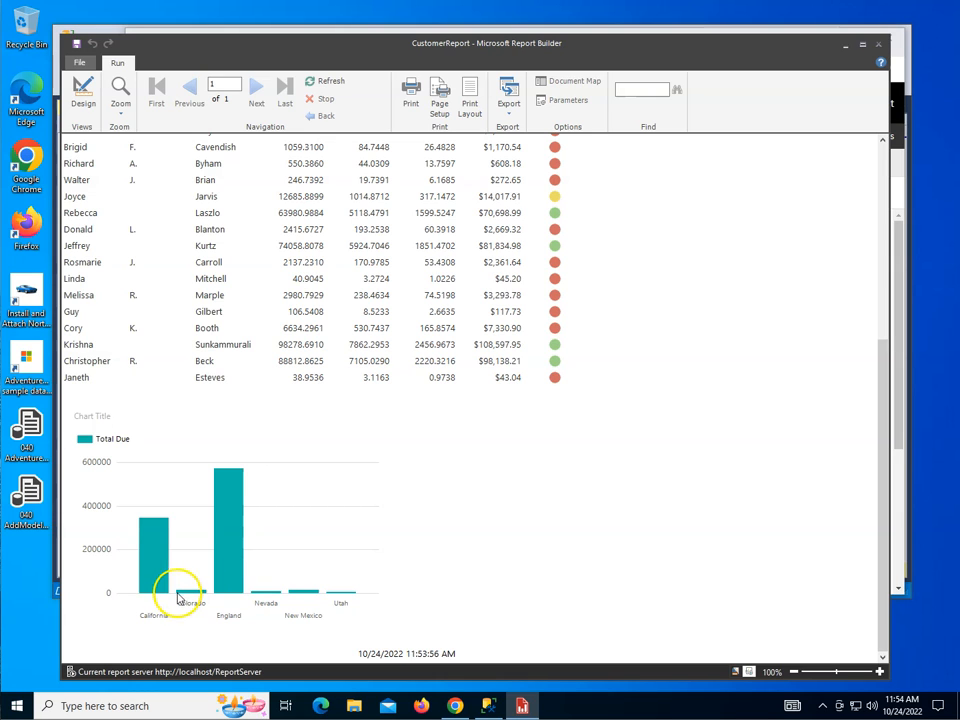
mouse_move(156, 568)
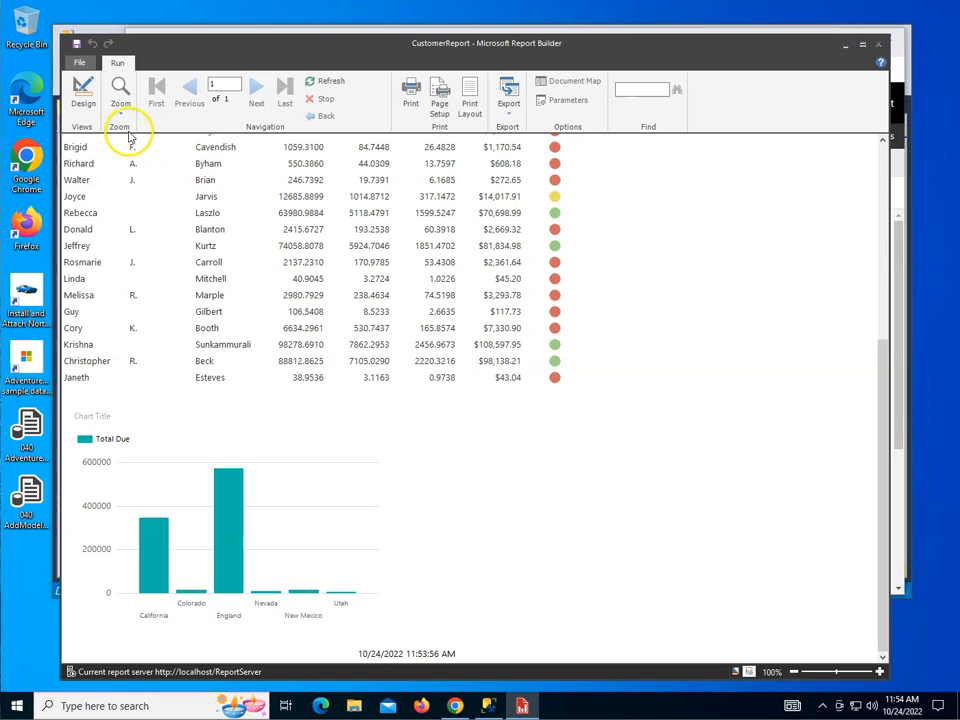
Return to the report design and set the TotalDue series tooltip to #VALY{C2}
click(82, 96)
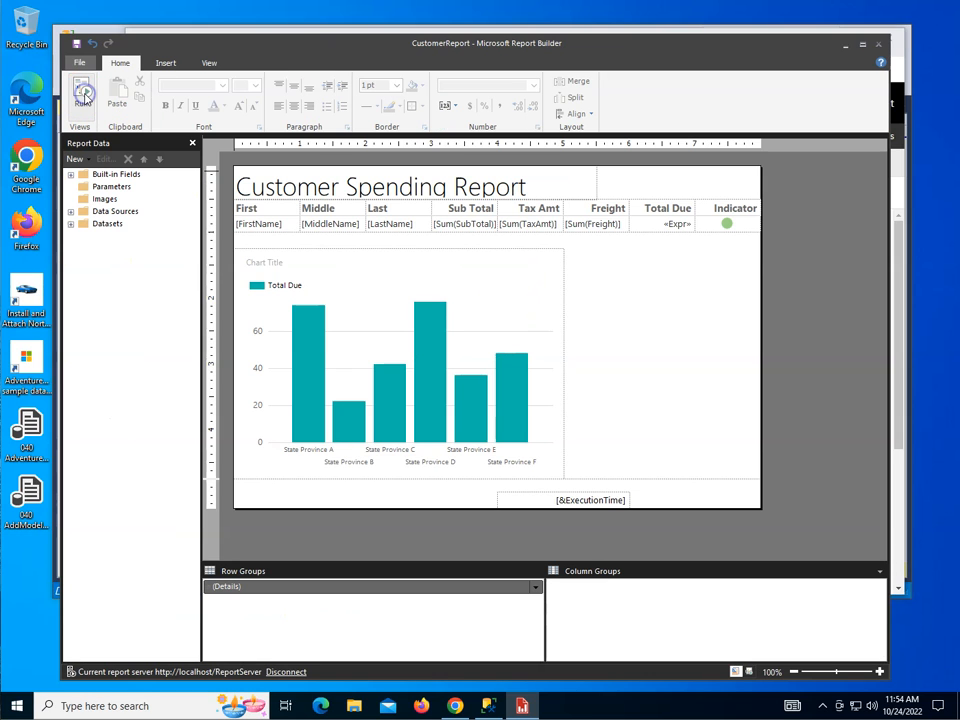
click(445, 329)
click(440, 332)
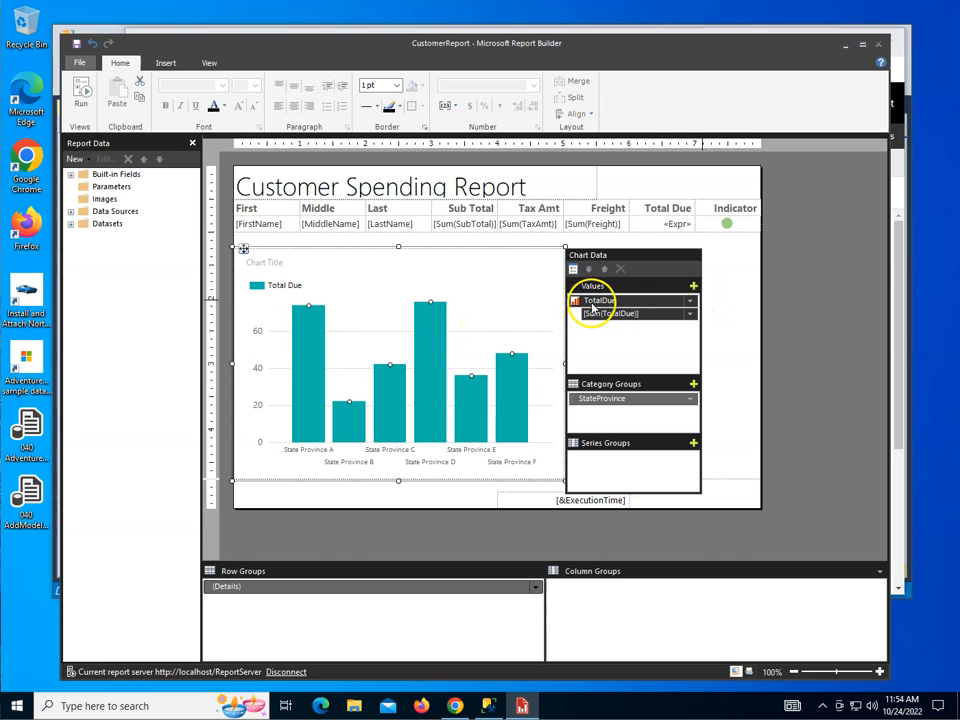
click(689, 301)
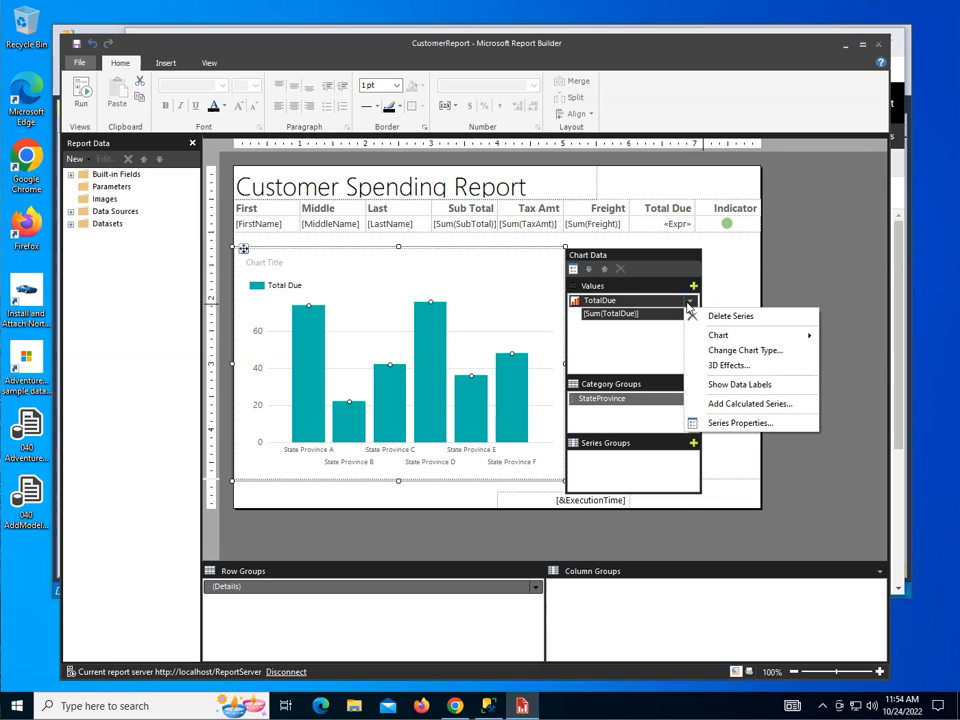
click(718, 423)
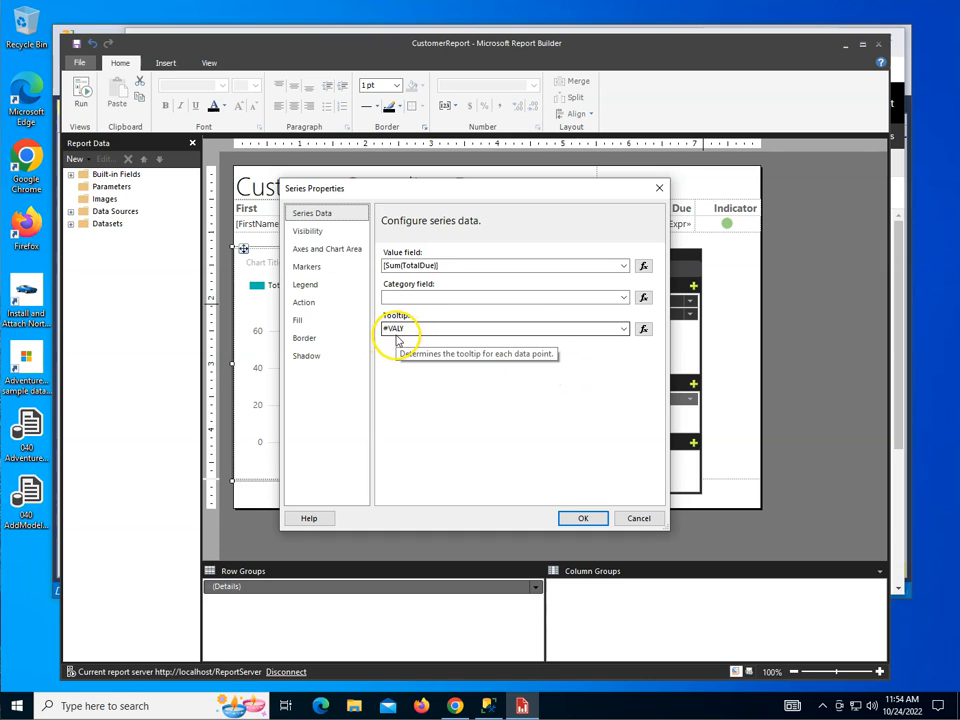
double_click(422, 329)
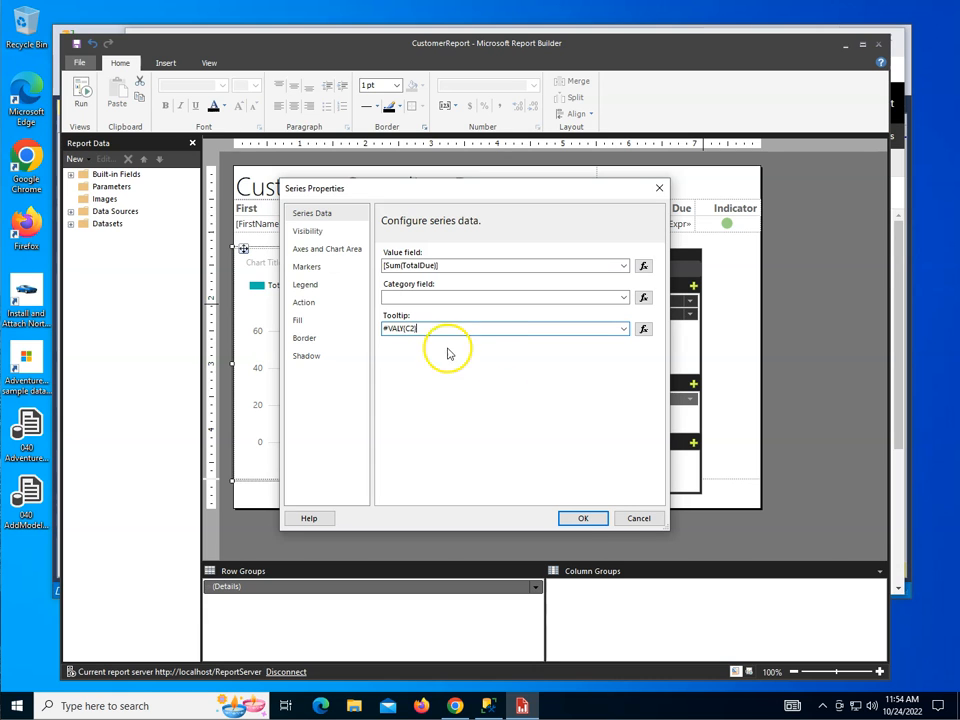
click(600, 519)
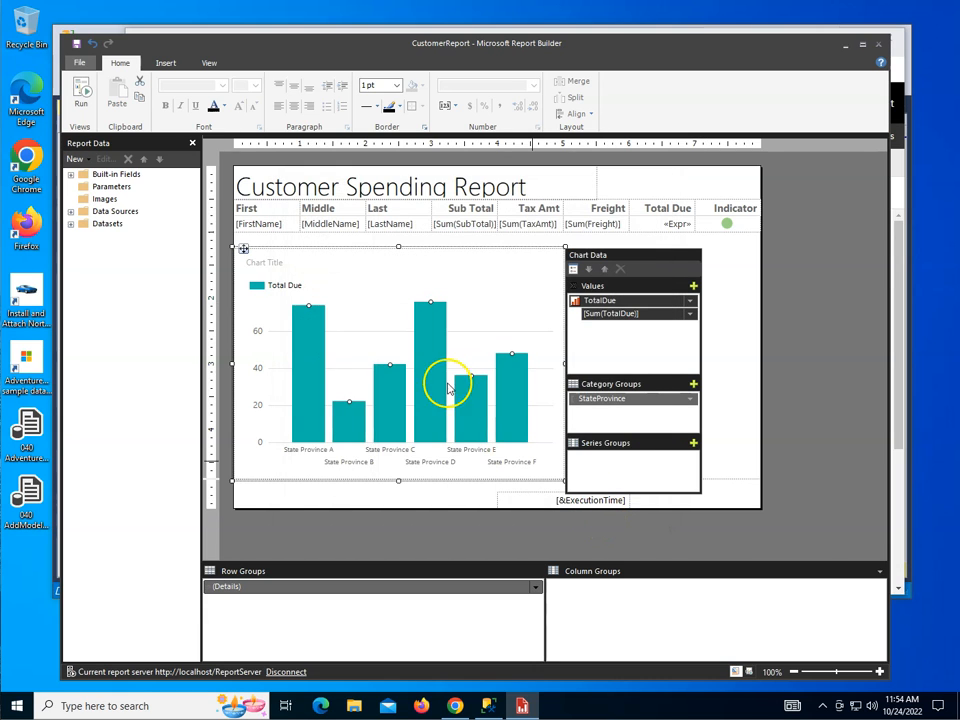
Run the report to check the England bar's tooltip, and save the report
click(76, 88)
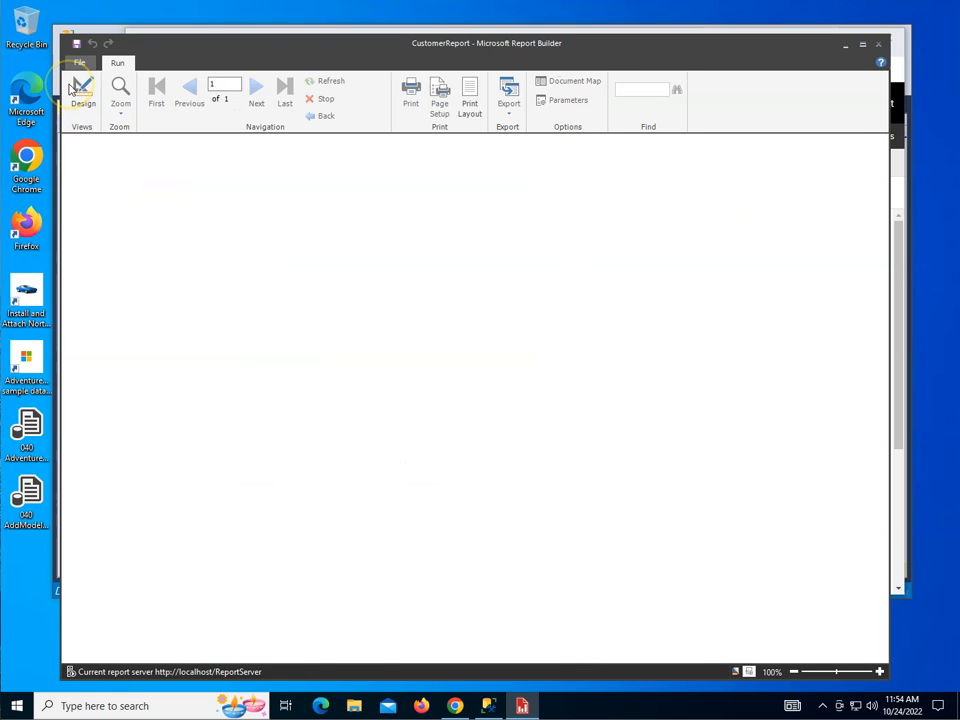
scroll(540, 330, down, 10)
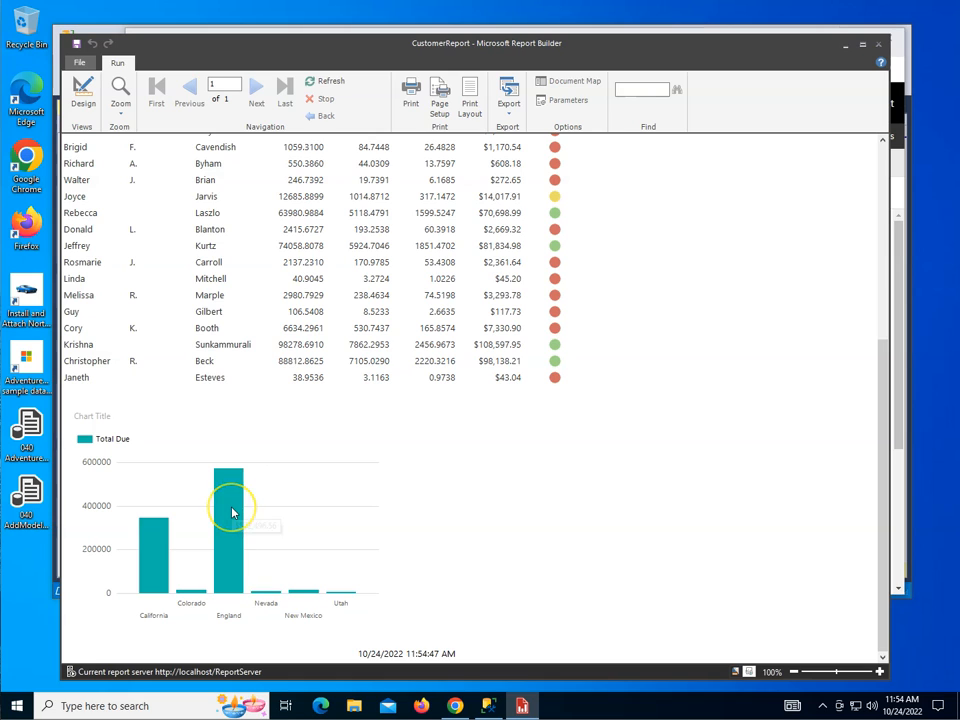
mouse_move(232, 513)
scroll(609, 354, up, 10)
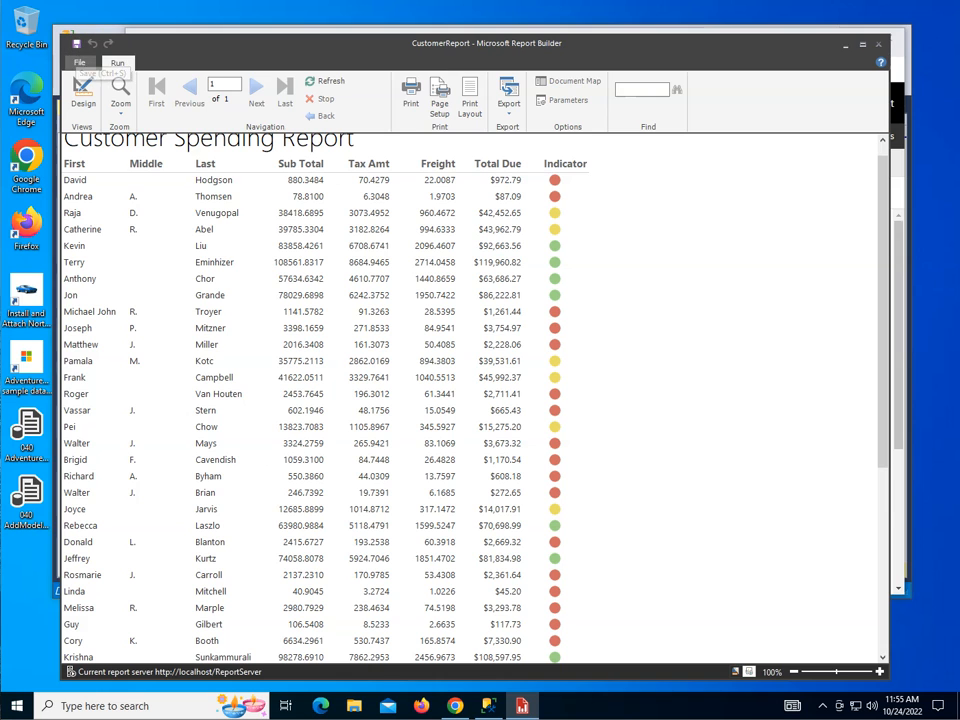
Switch to Chrome, reload the published CustomerReport page and examine the chart at the end of the report
click(455, 706)
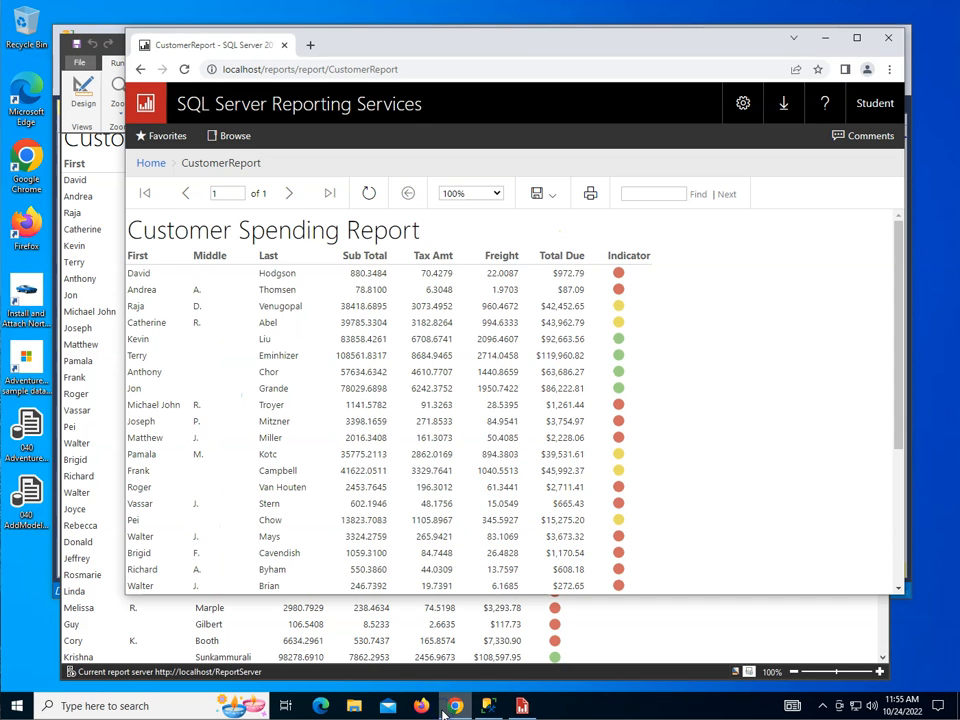
click(183, 69)
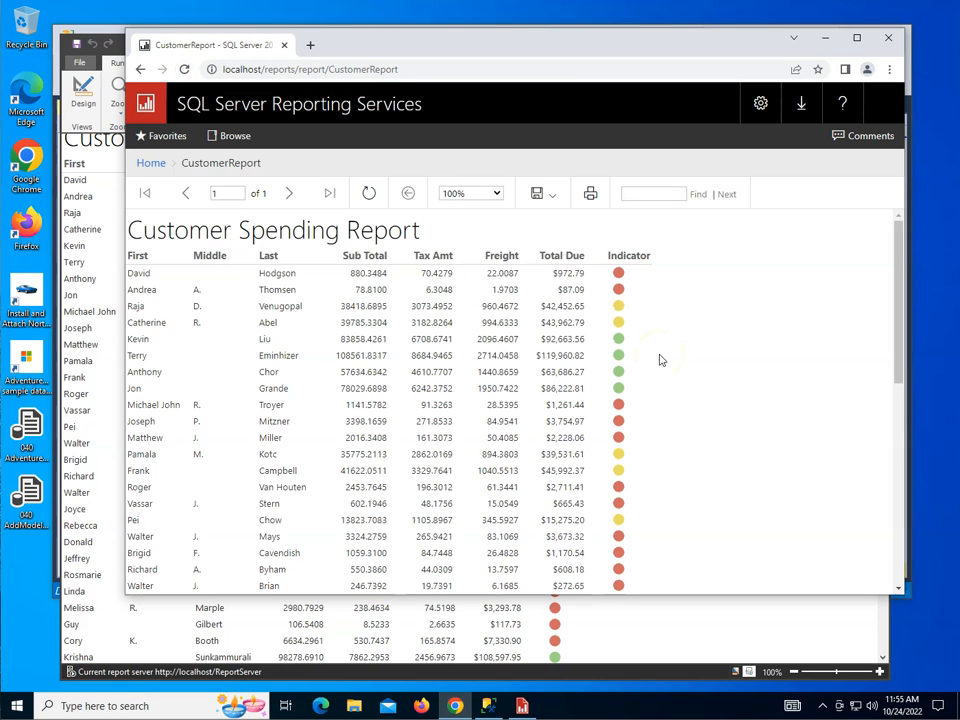
scroll(660, 360, down, 5)
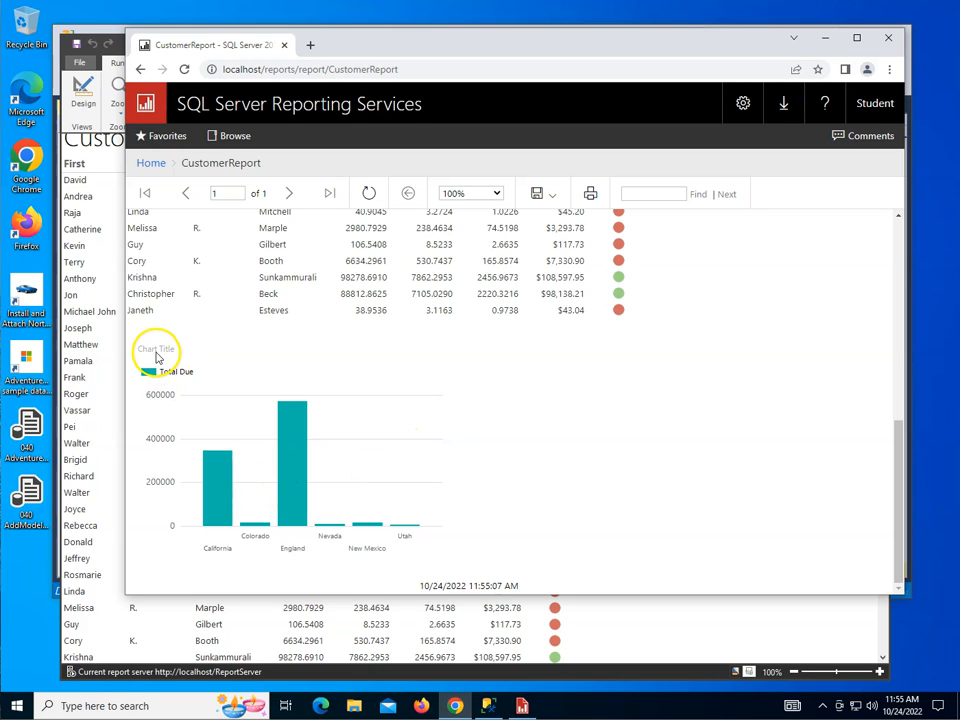
Back in Report Builder's design view, set the chart title to "Customer Spending by Region" and save the report
click(749, 636)
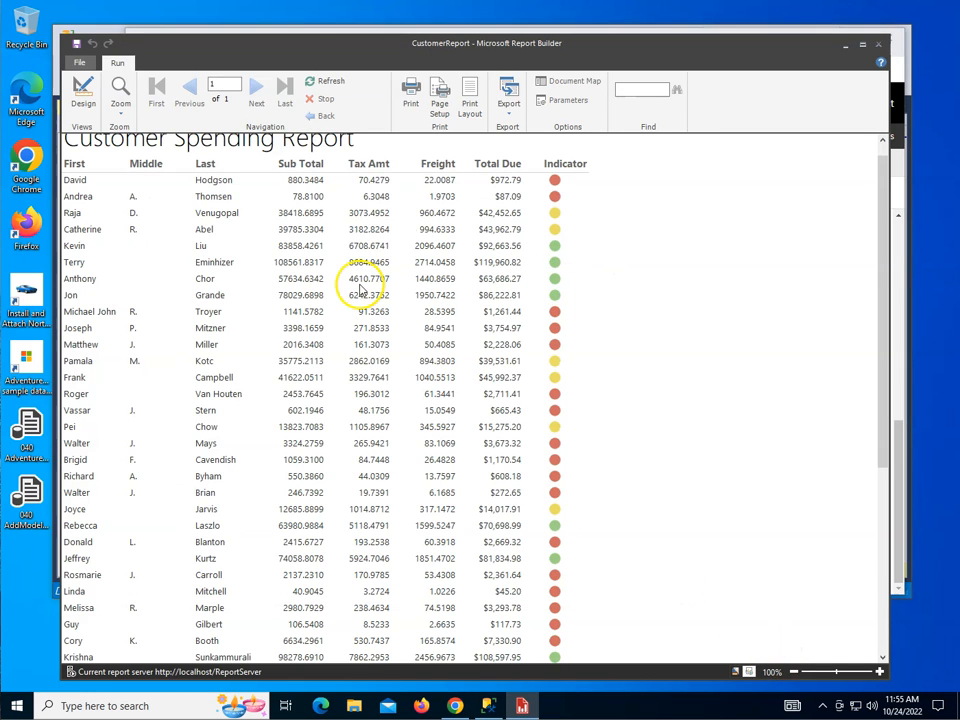
click(83, 88)
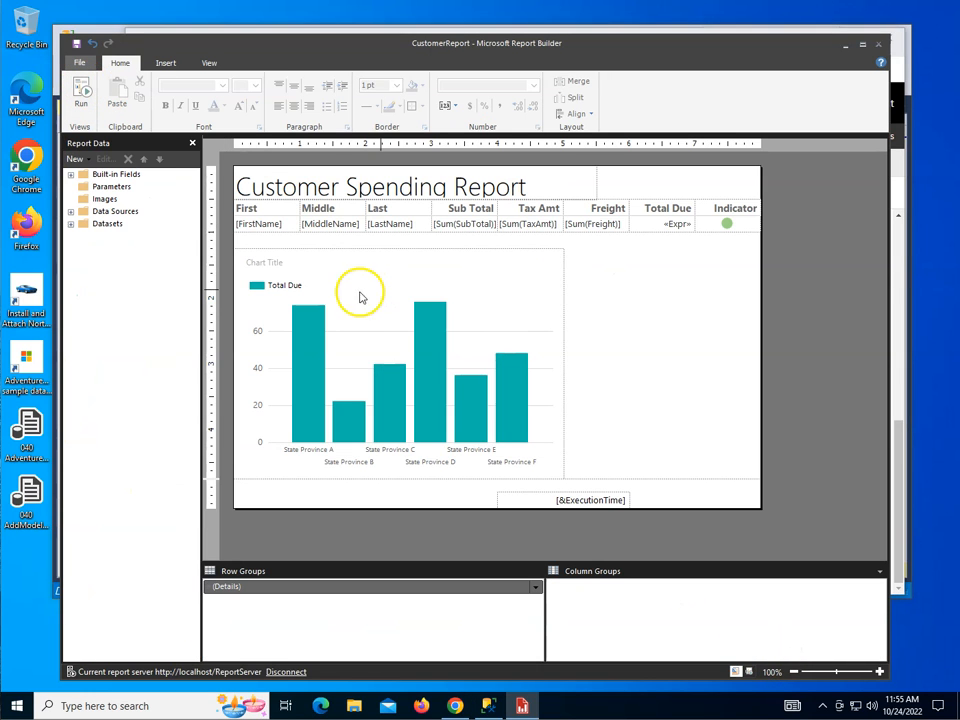
click(285, 265)
click(276, 264)
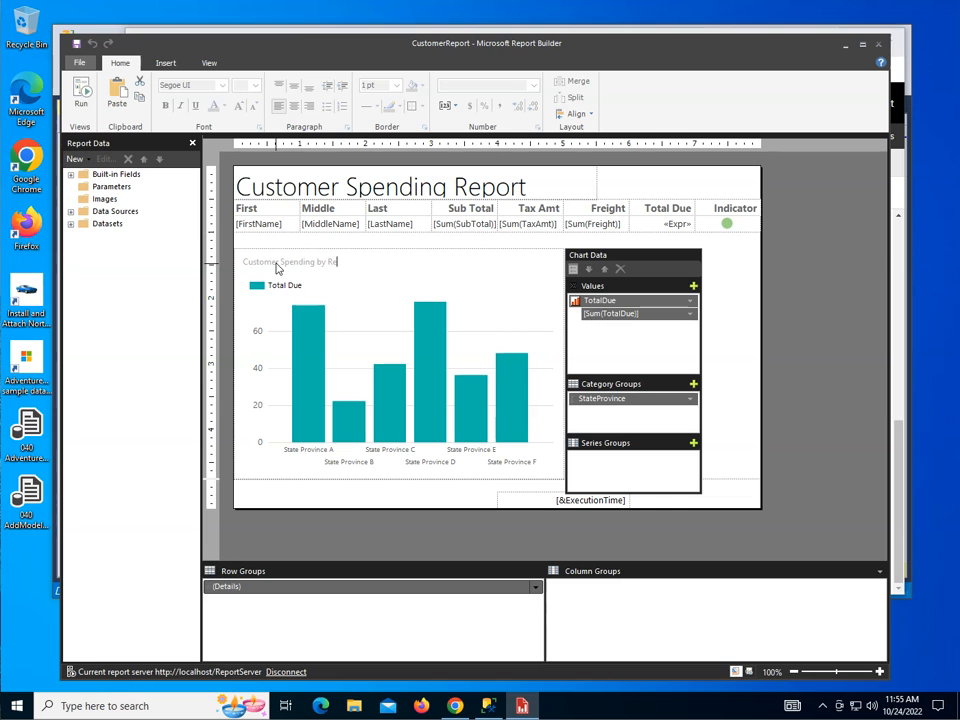
click(720, 351)
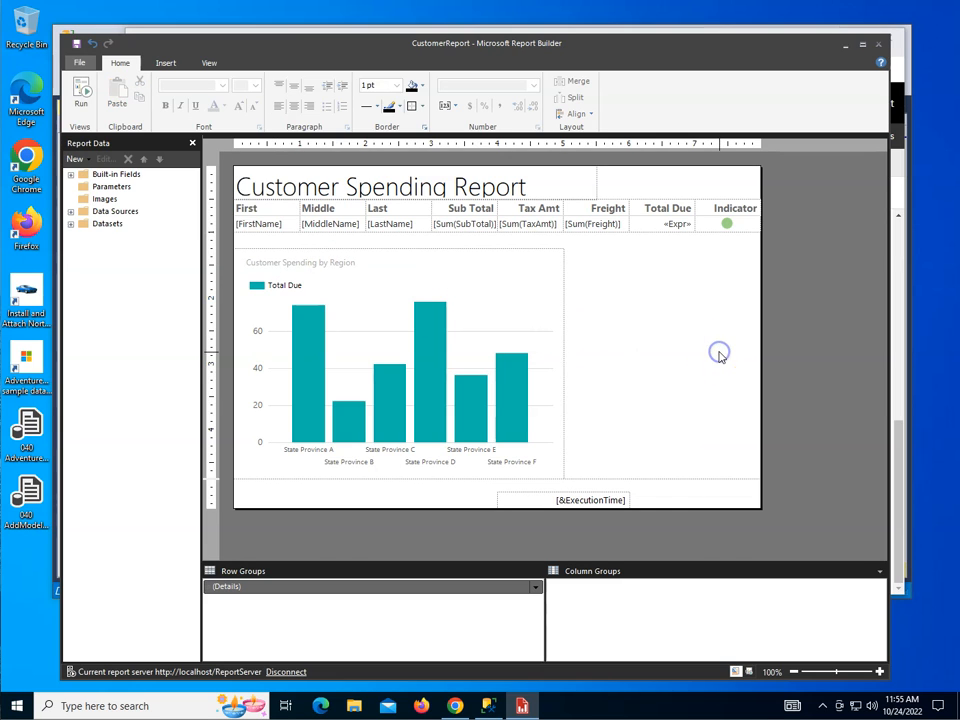
click(78, 47)
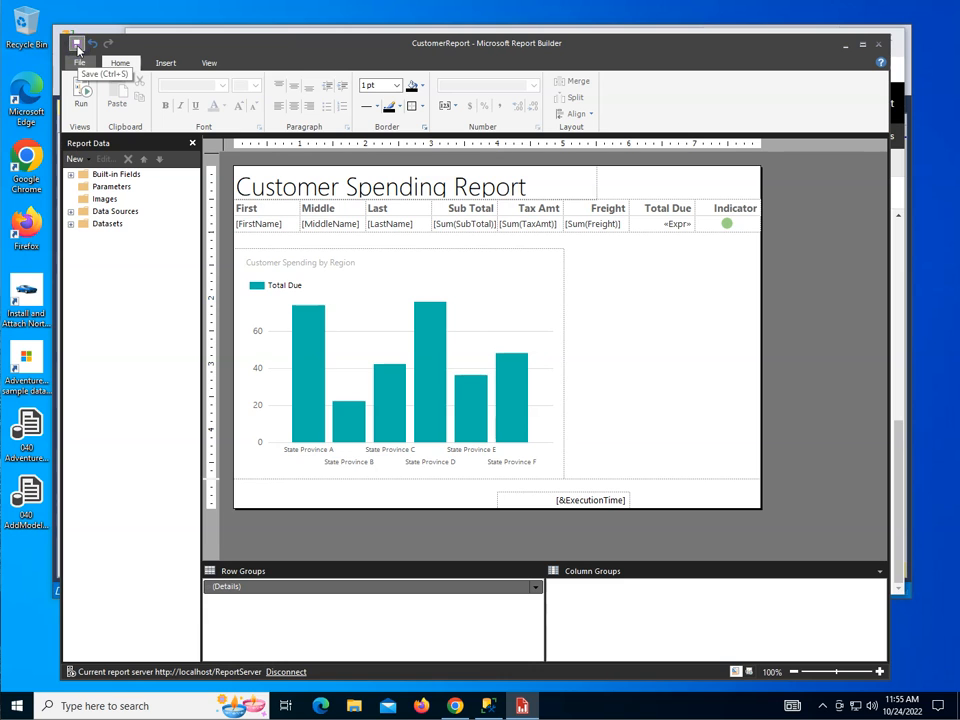
Switch to Chrome, reload CustomerReport and check the chart's title and the England bar's tooltip
click(455, 706)
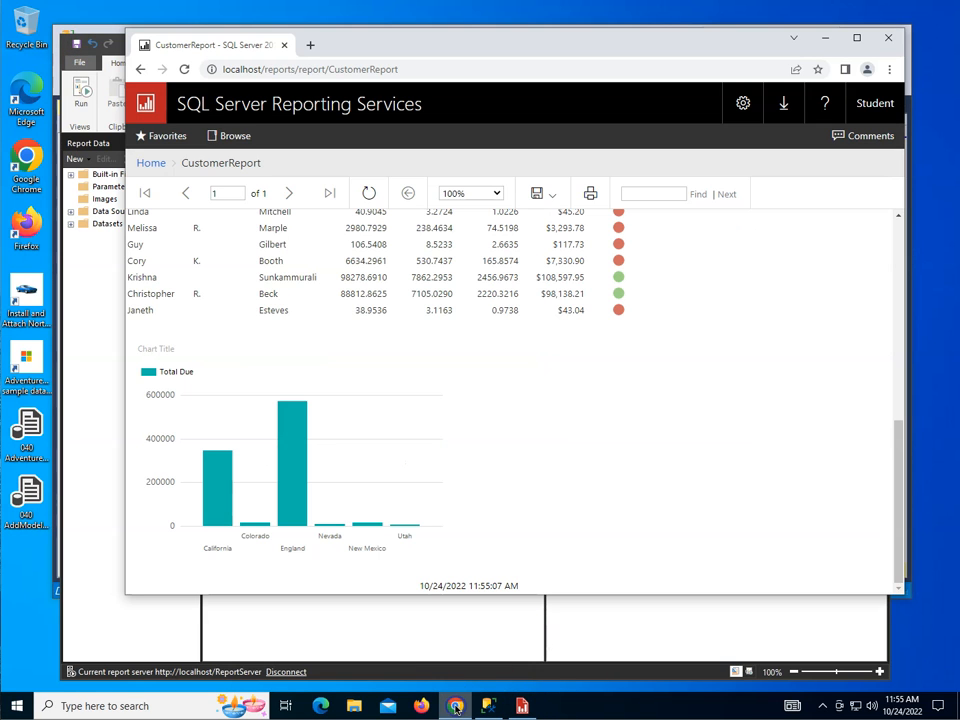
click(184, 69)
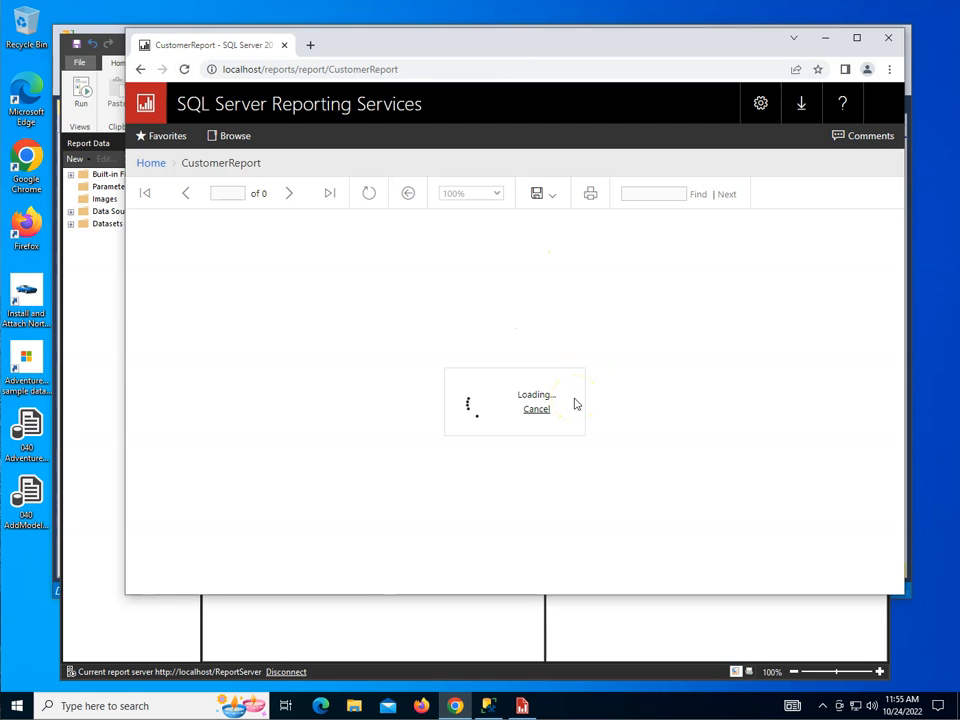
scroll(575, 404, down, 10)
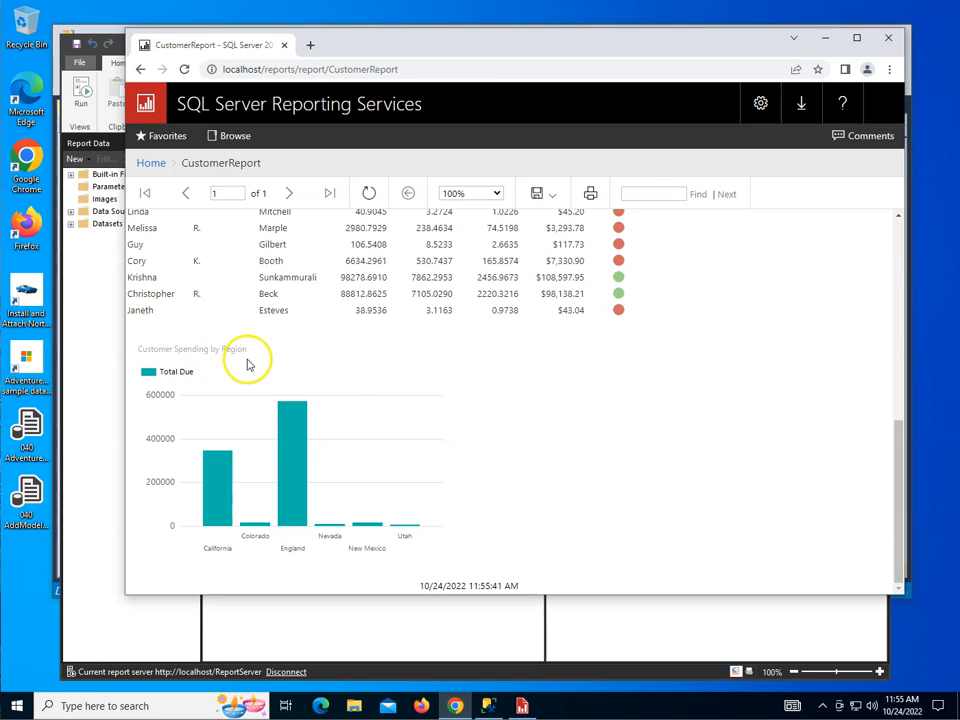
mouse_move(294, 428)
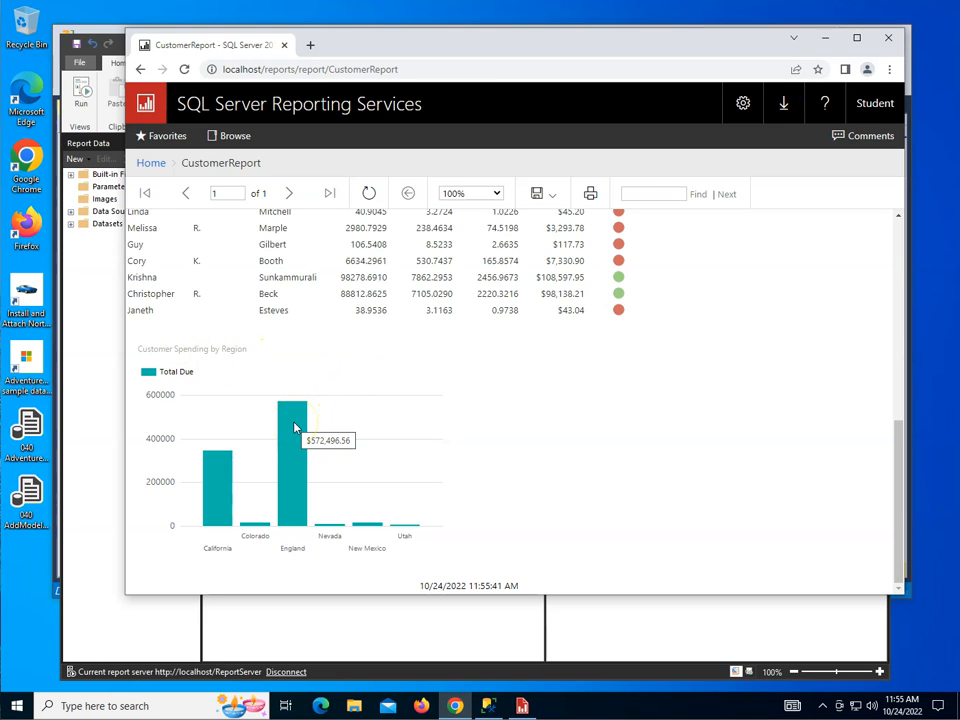